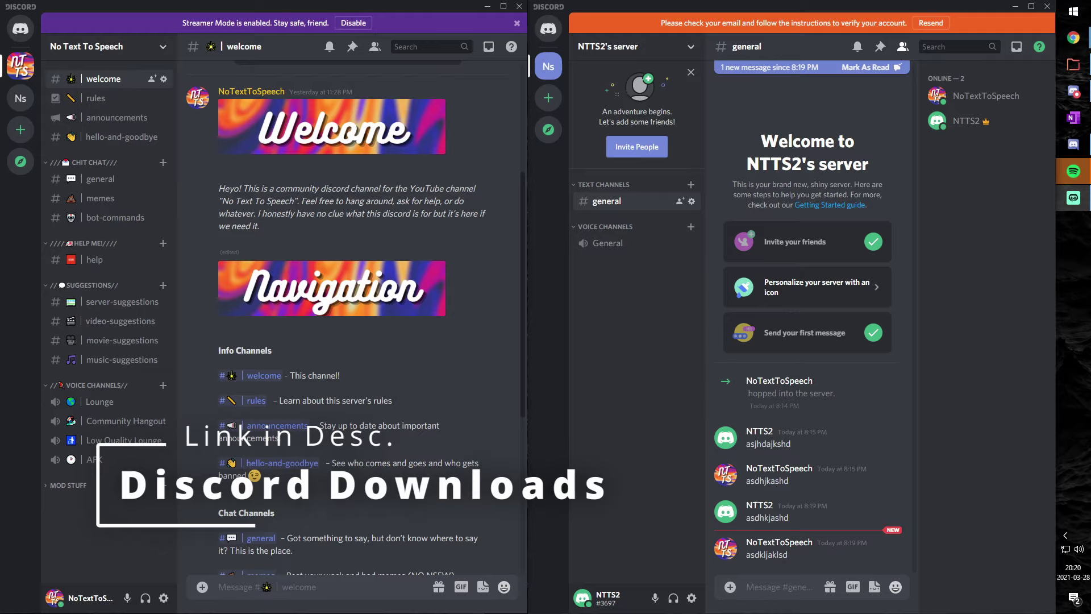
Step: Download the Windows Public Test Build installer (DiscordPTBSetup.exe) from the Discord website
left_click(1074, 37)
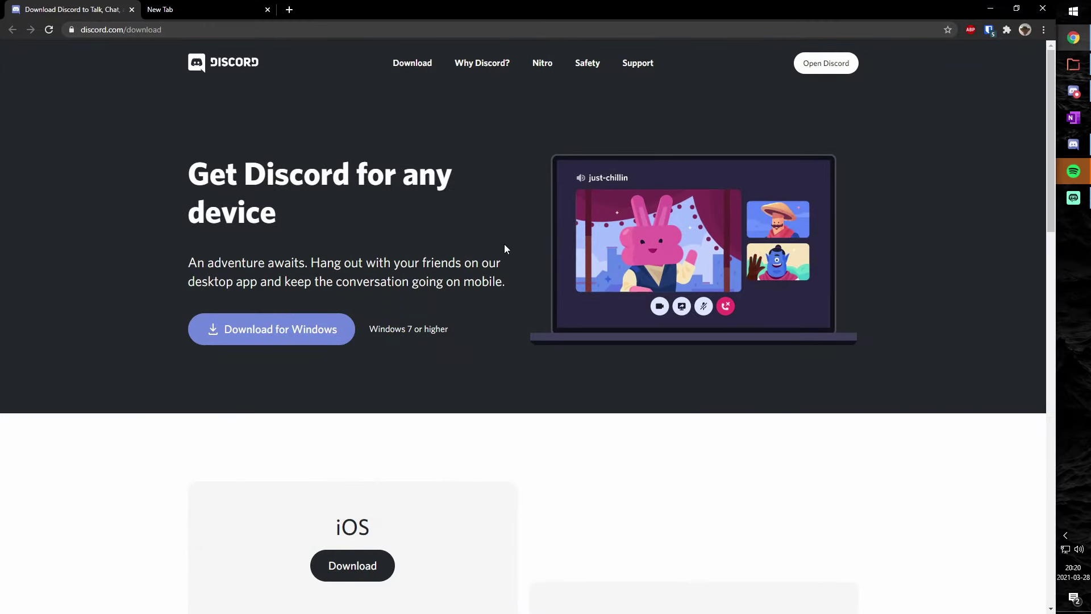
scroll(516, 202, "down", 20)
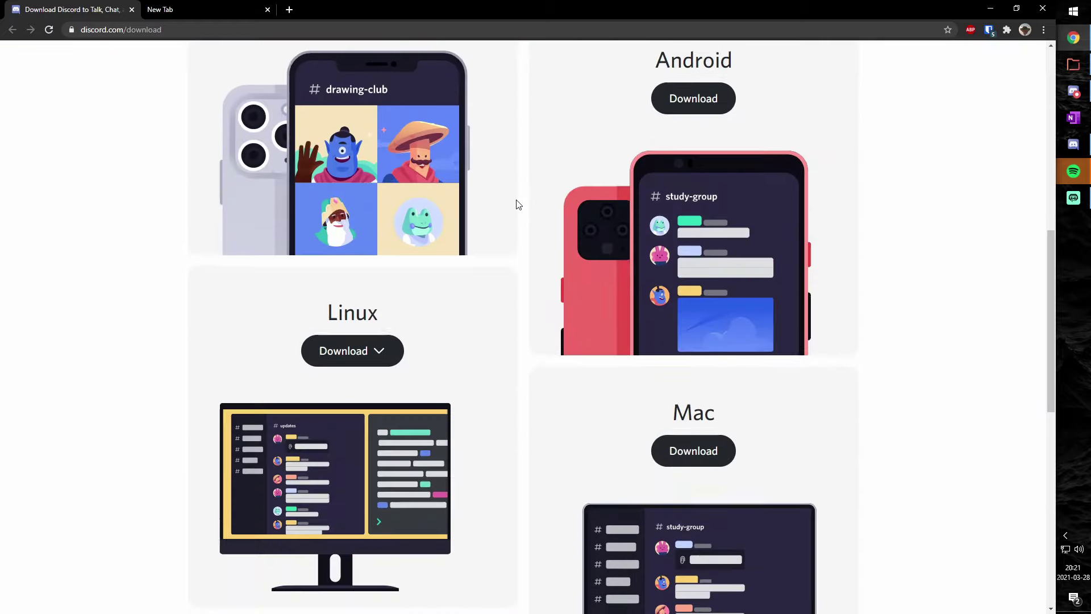
scroll(516, 202, "up", 3)
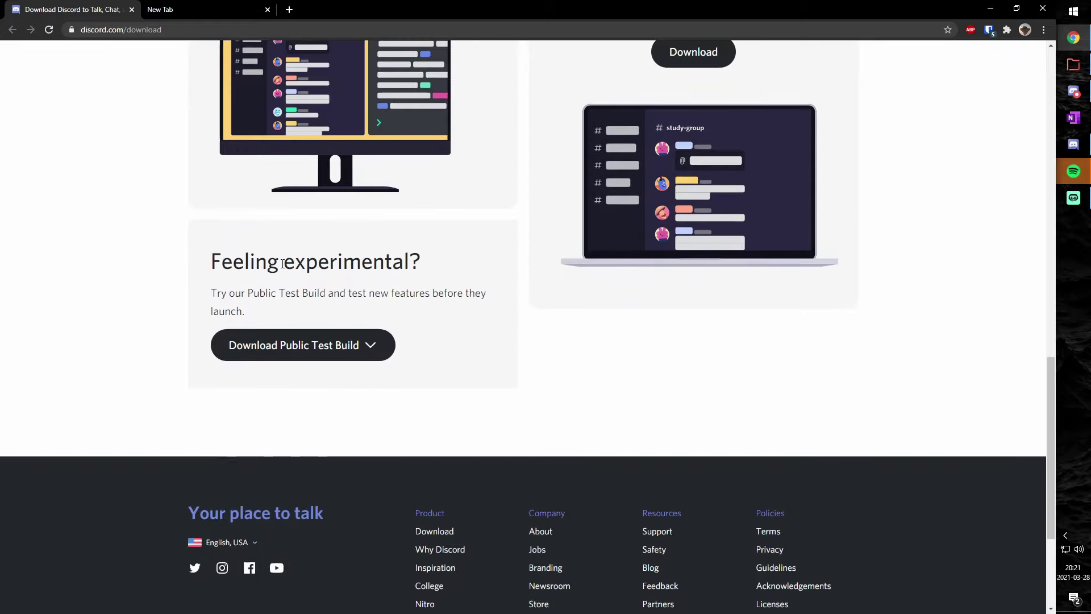
left_click(367, 347)
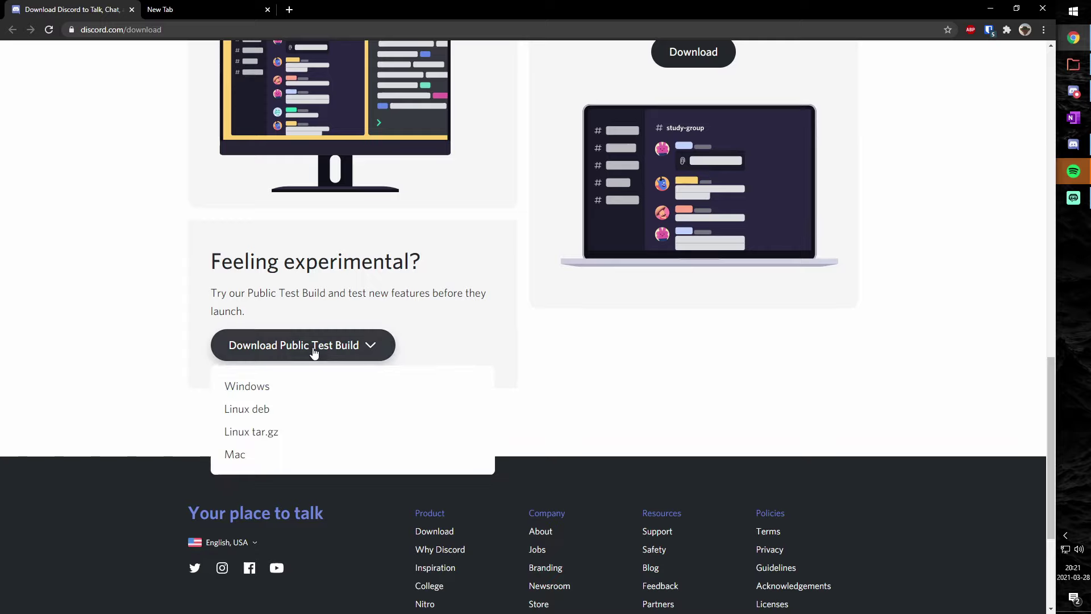
left_click(262, 387)
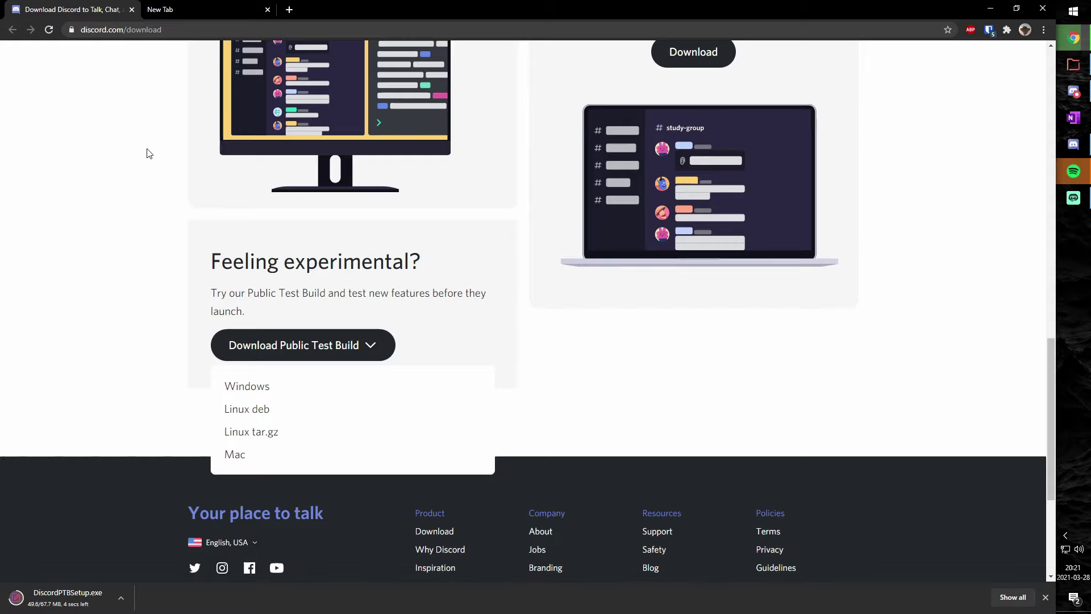
Step: Download DiscordCanarySetup.exe in a new tab via discord.com/api/canary/download?platform=win
left_click(189, 8)
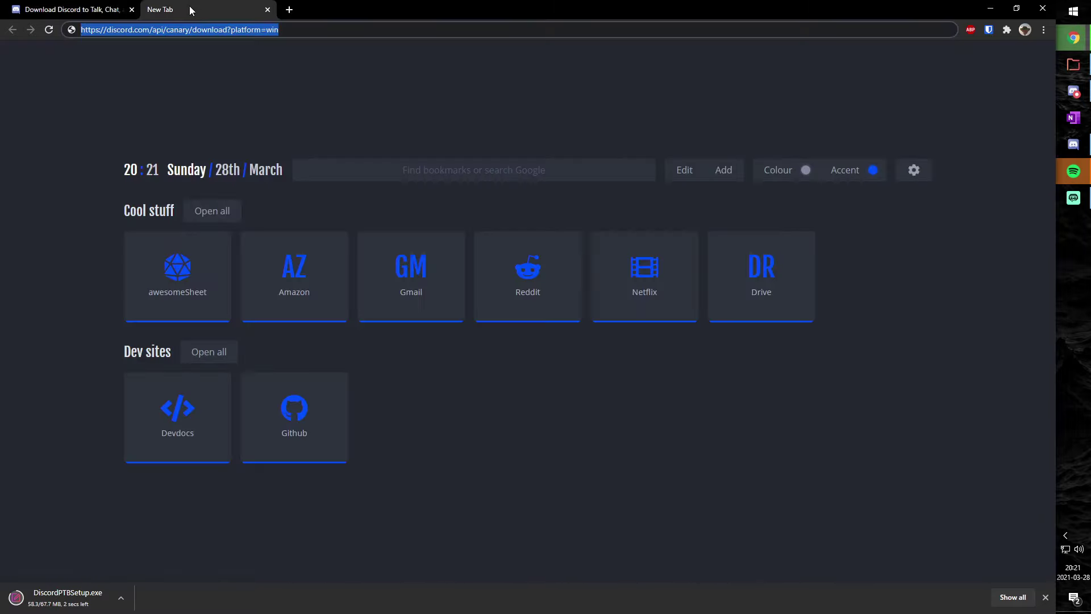
left_click(287, 32)
left_click(287, 32)
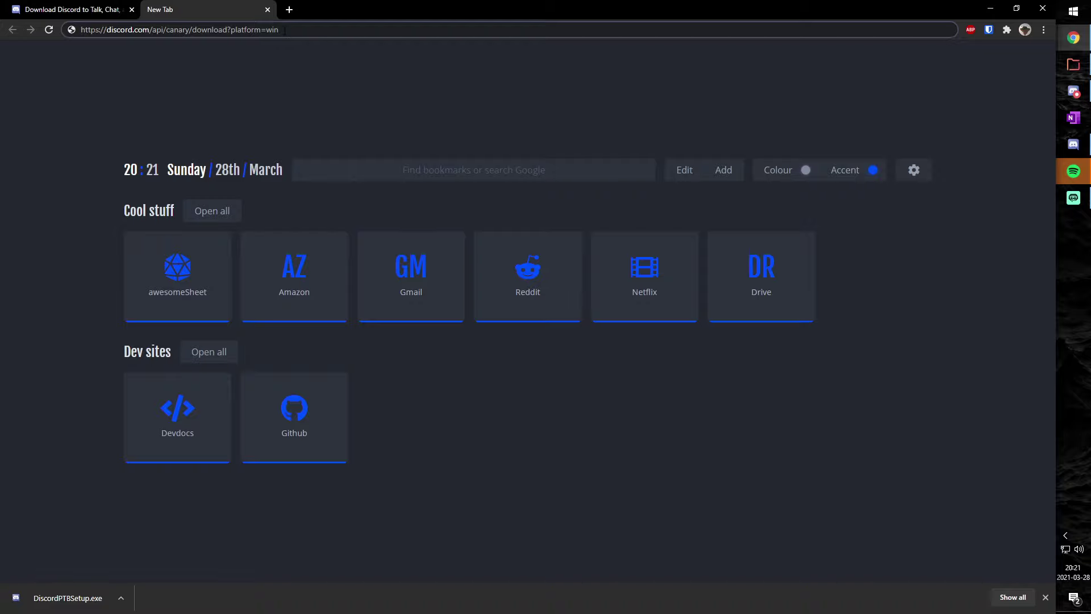
key("Return")
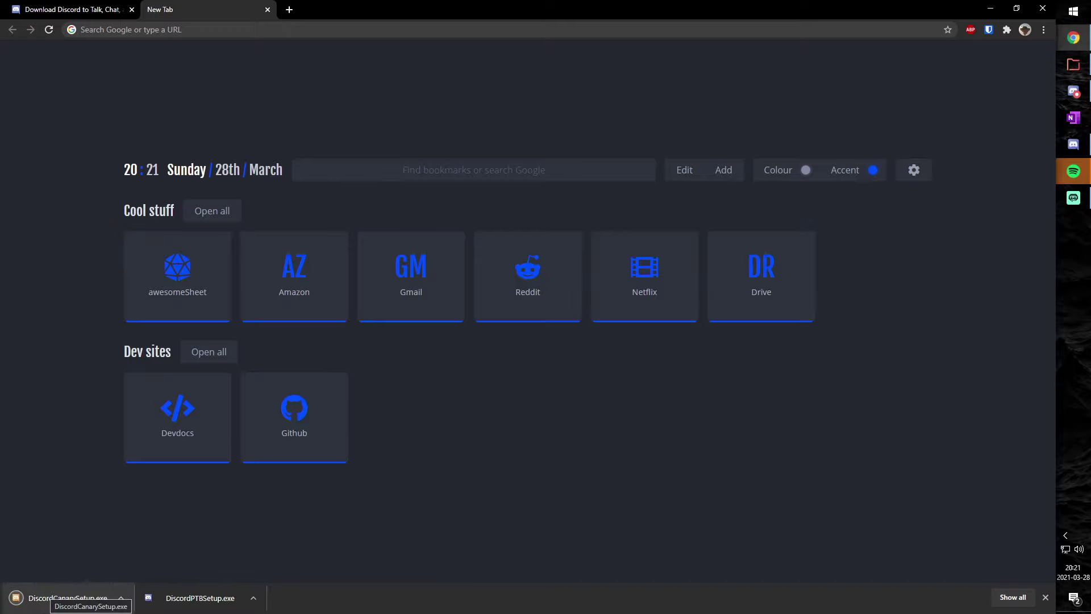
Step: Run DiscordCanarySetup.exe from Chrome's downloads bar to install Discord Canary
left_click(34, 604)
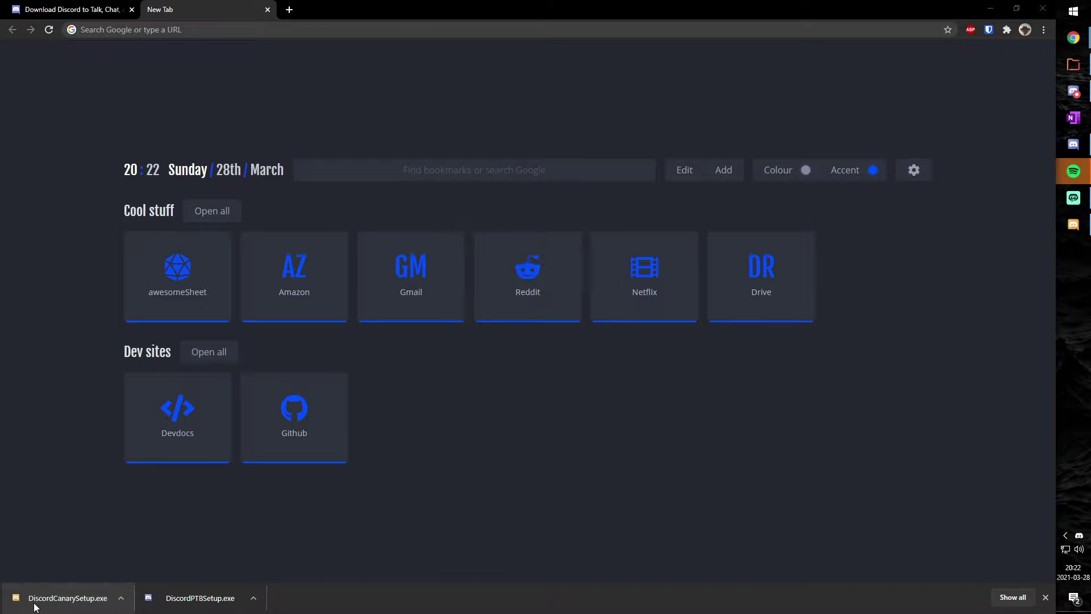
Step: Show the Canary 'Welcome back!' login window, shrink it from the top, then minimize it
left_click(991, 12)
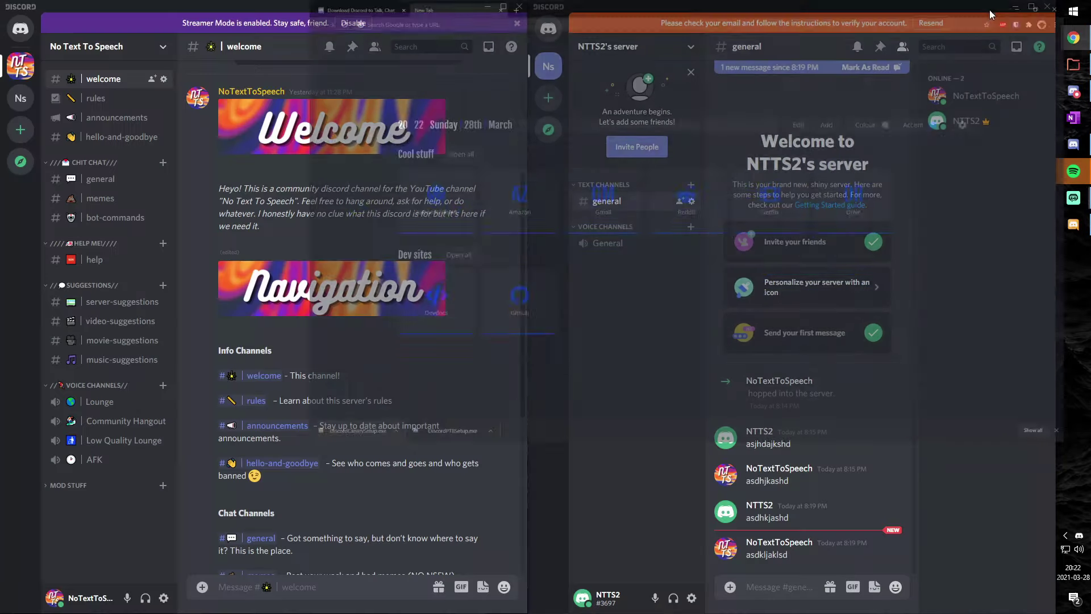
left_click(1069, 224)
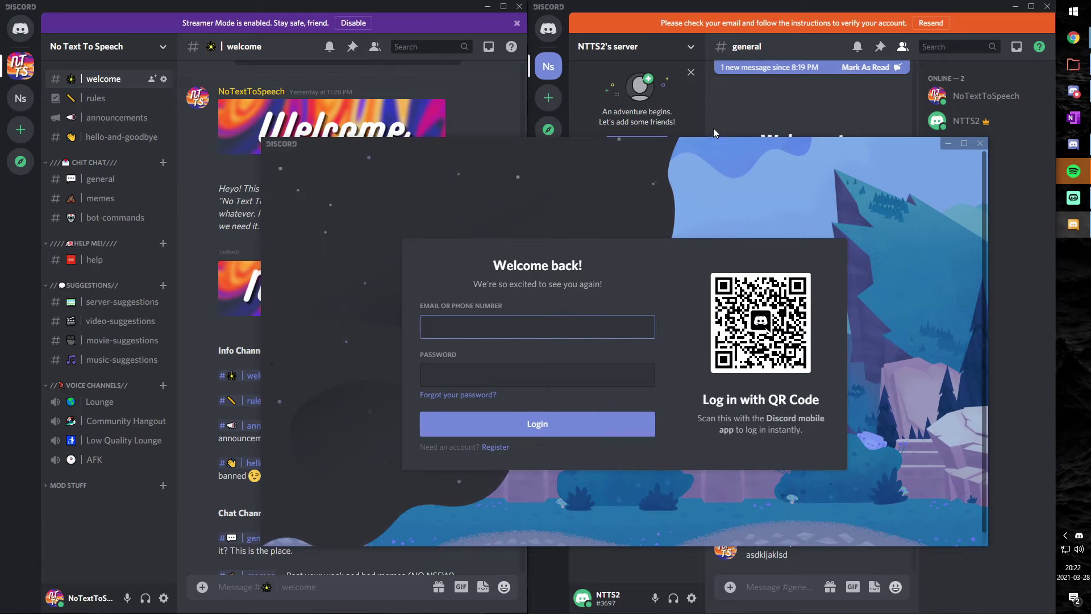
left_click_drag(491, 138, 491, 115)
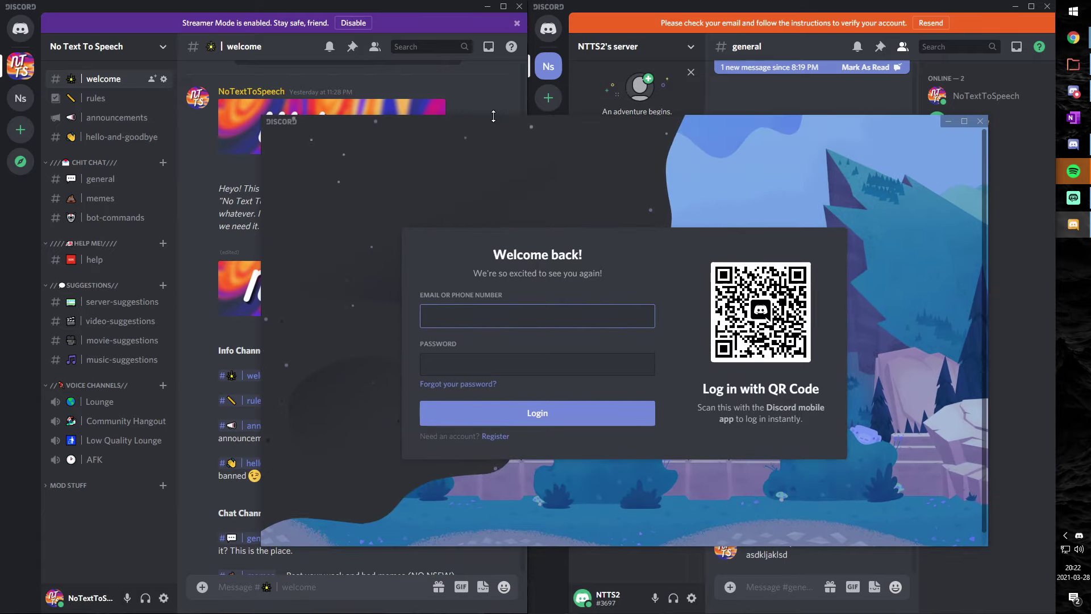
left_click(948, 121)
left_click(763, 587)
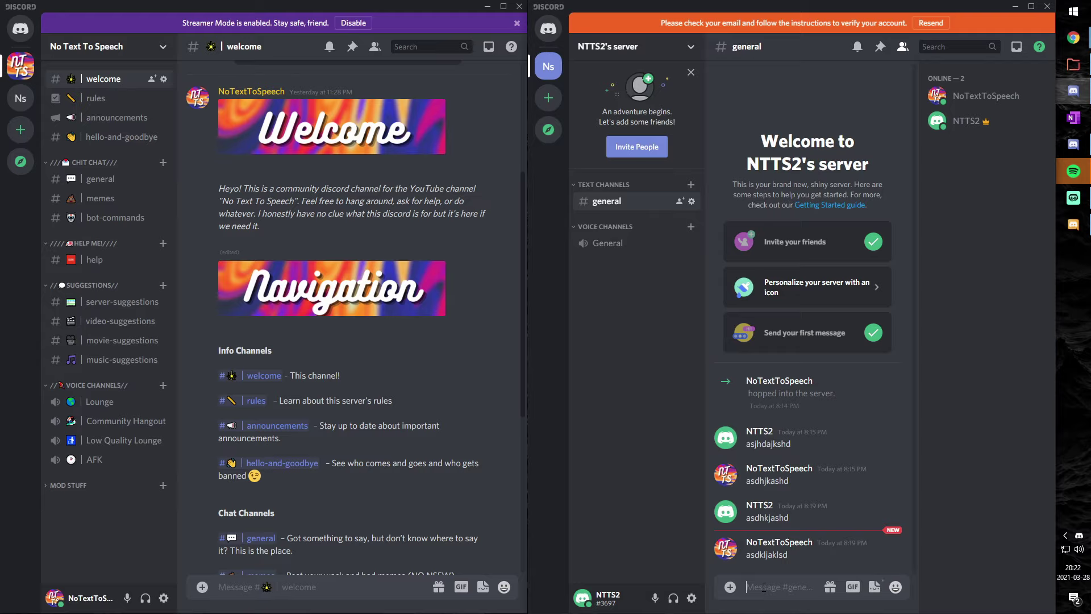
Step: Open NTTS2's server in the left window and send the test message 'asuiyiuygfiashd'
left_click(21, 98)
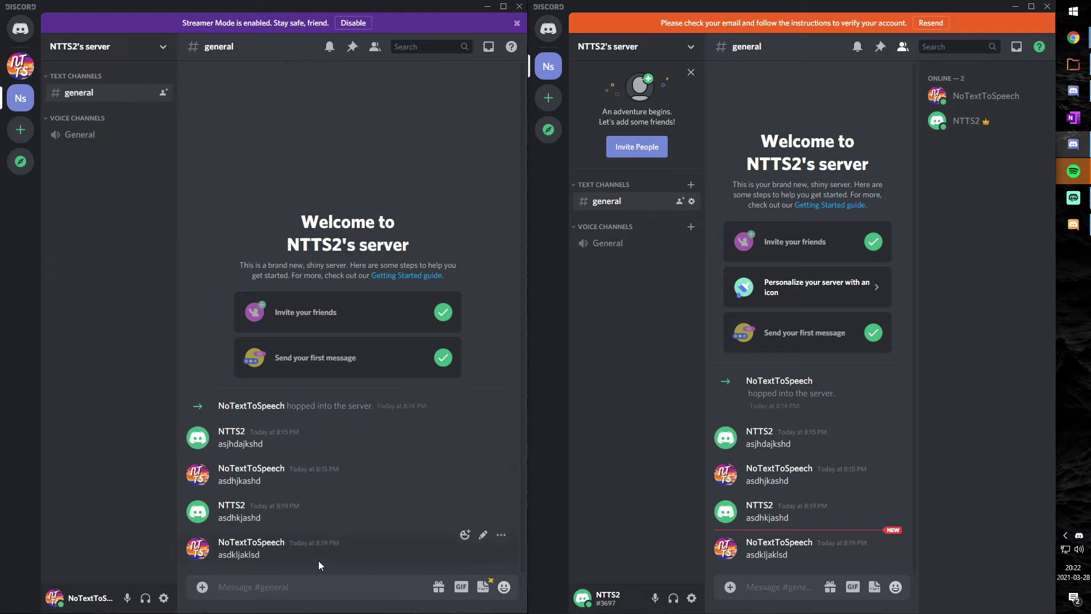
type("asuiyiuygfiashd")
key("Return")
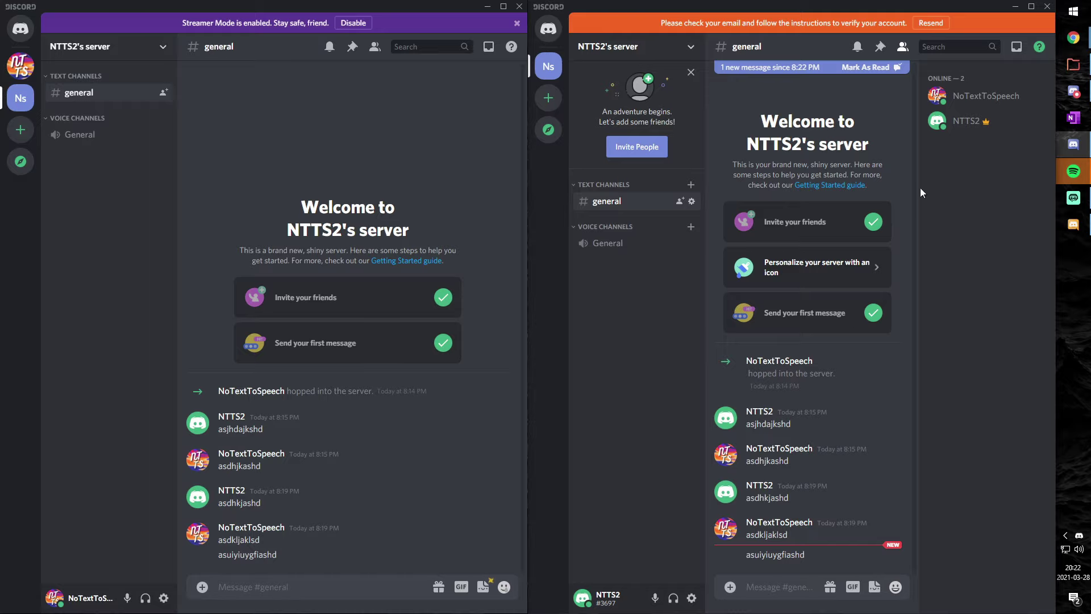
Step: Reply 'kashdjkhasd' in #general from the right window's account
left_click(768, 584)
type("kashdjkhasd")
key("Return")
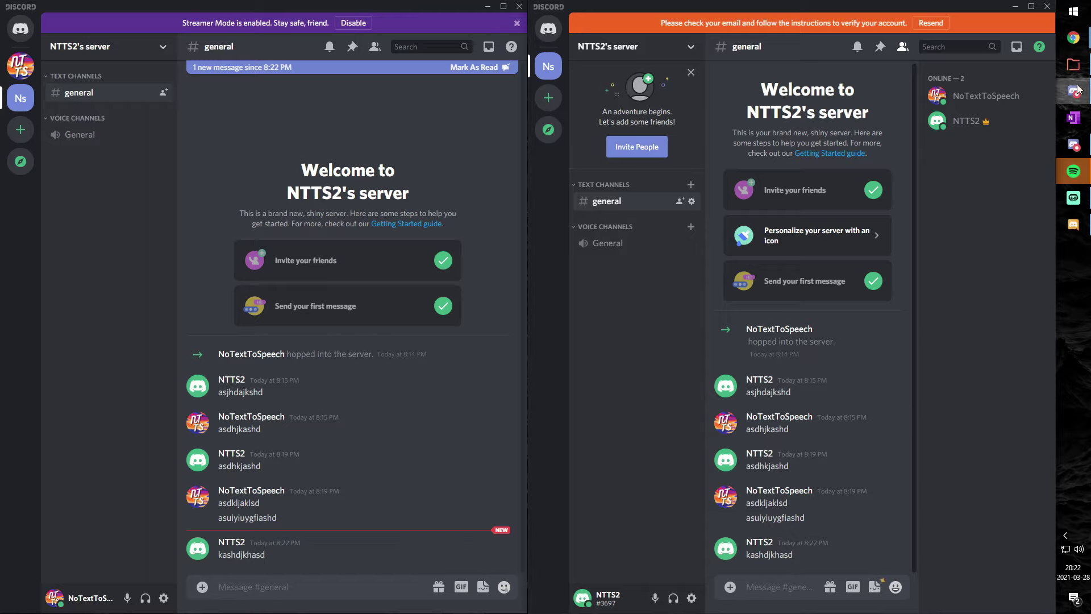
Step: Minimize the signed-in Stable and PTB Discord windows, leaving the Canary login window alone
mouse_move(1076, 91)
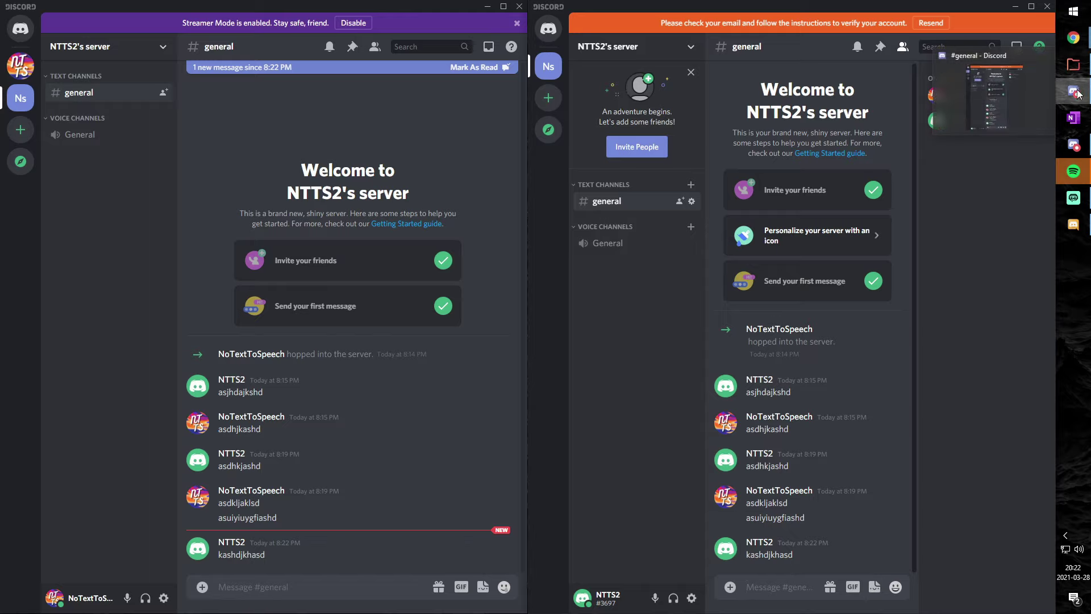
mouse_move(1074, 148)
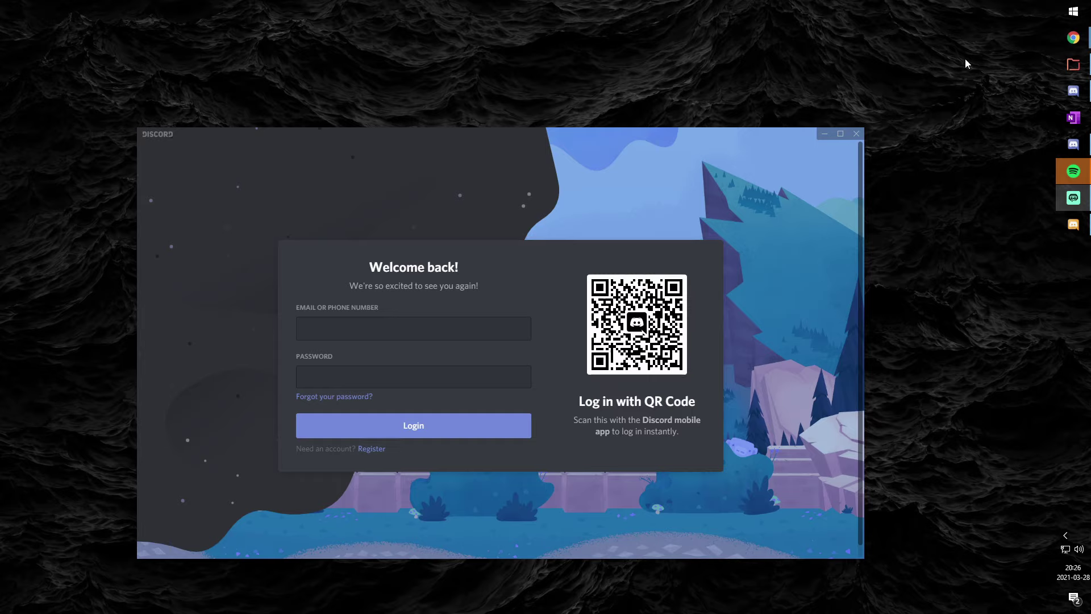
Step: Open Apps & features from Start and filter the installed apps by 'Disc'
left_click(1065, 6)
type("add")
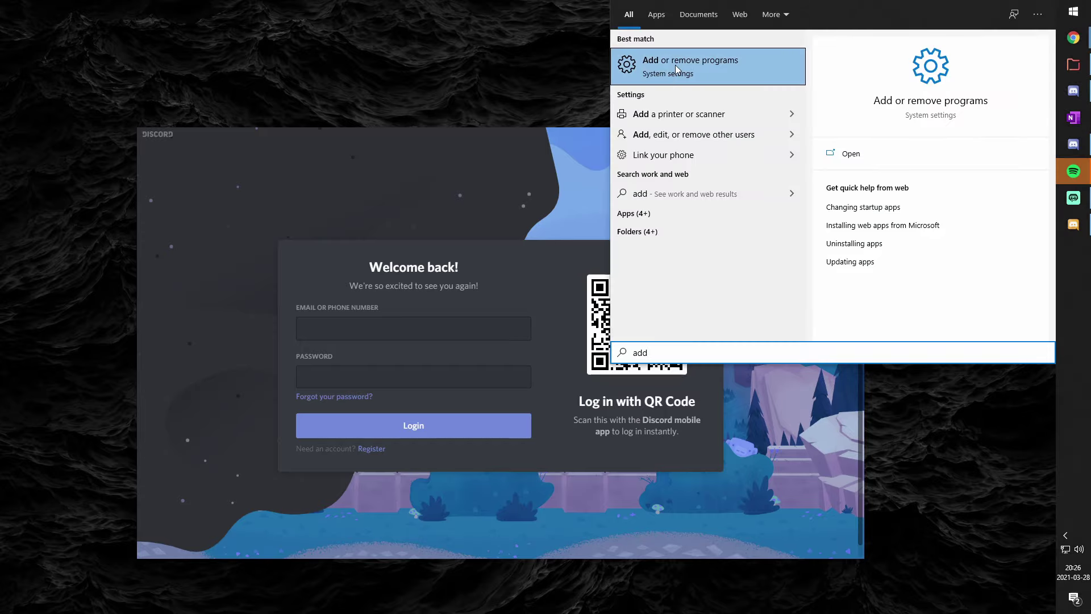
left_click(675, 65)
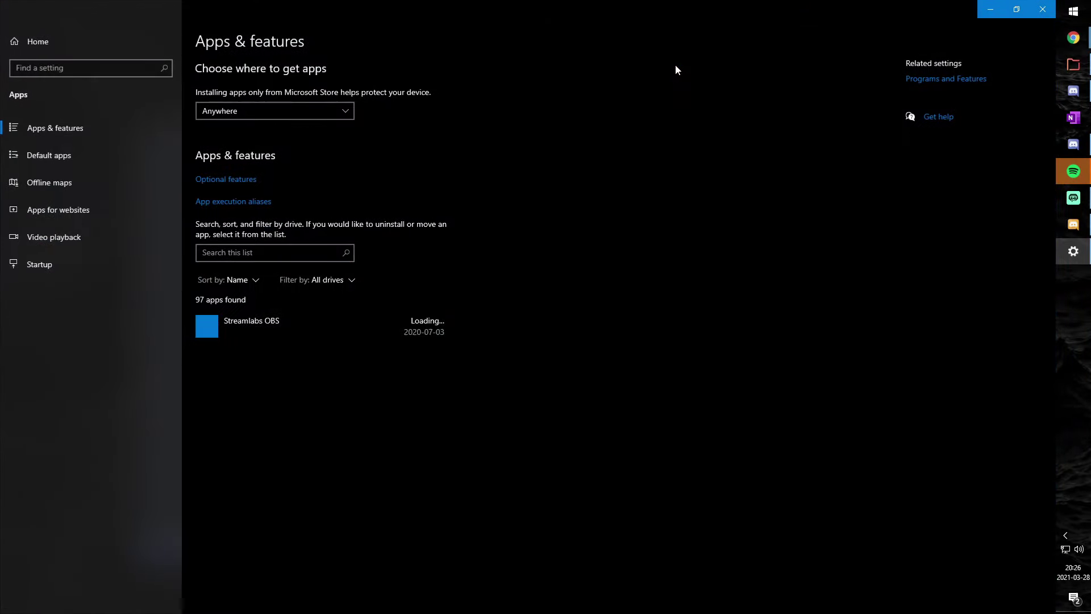
left_click(236, 253)
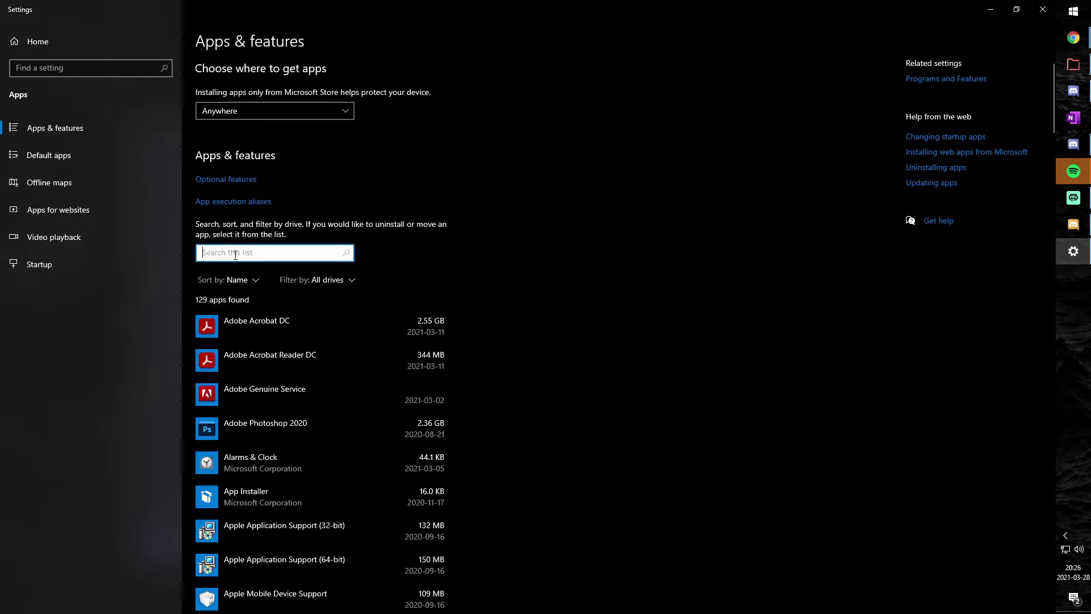
type("Discord")
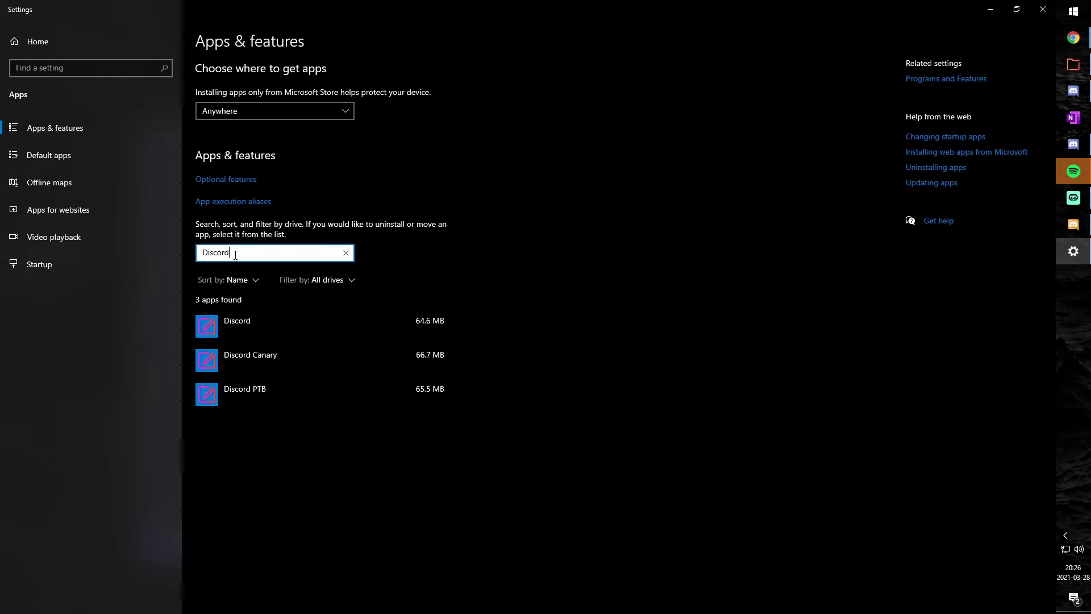
left_click(490, 382)
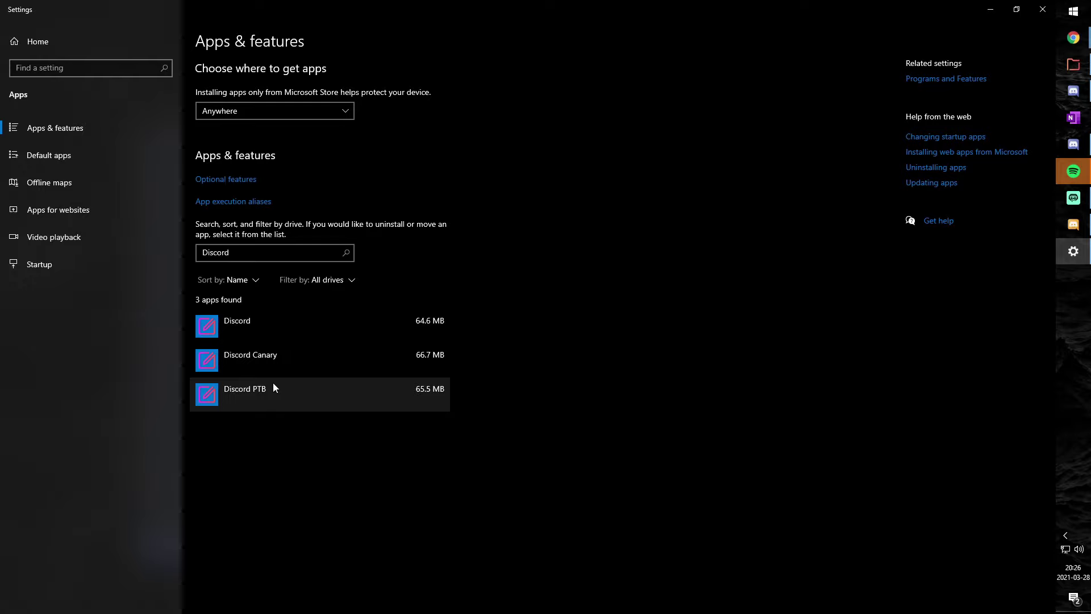
Step: Uninstall Discord Canary and confirm its removal
left_click(266, 358)
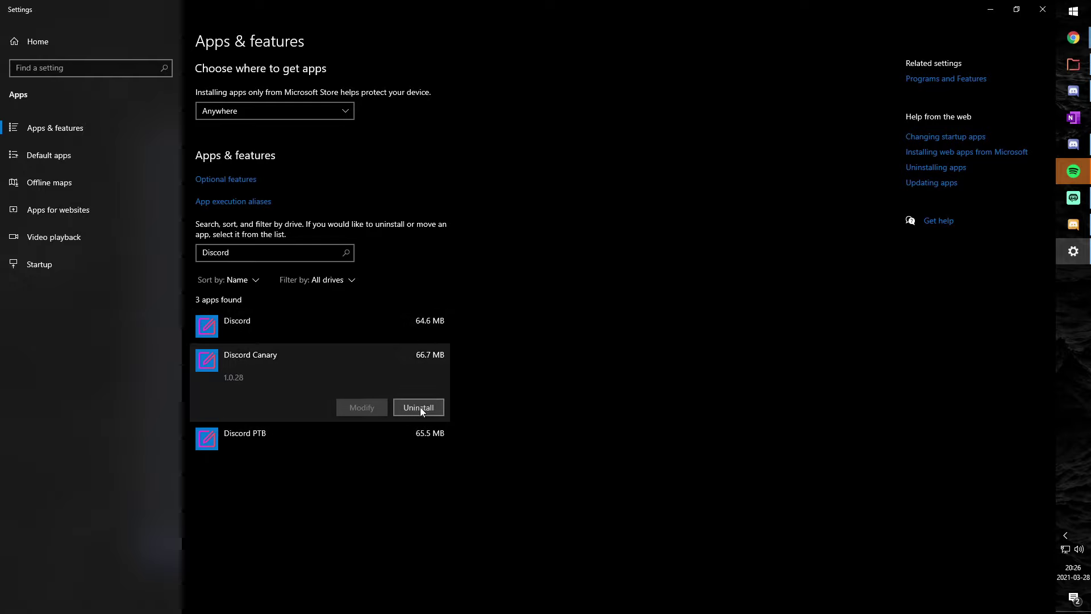
left_click(421, 410)
left_click(475, 381)
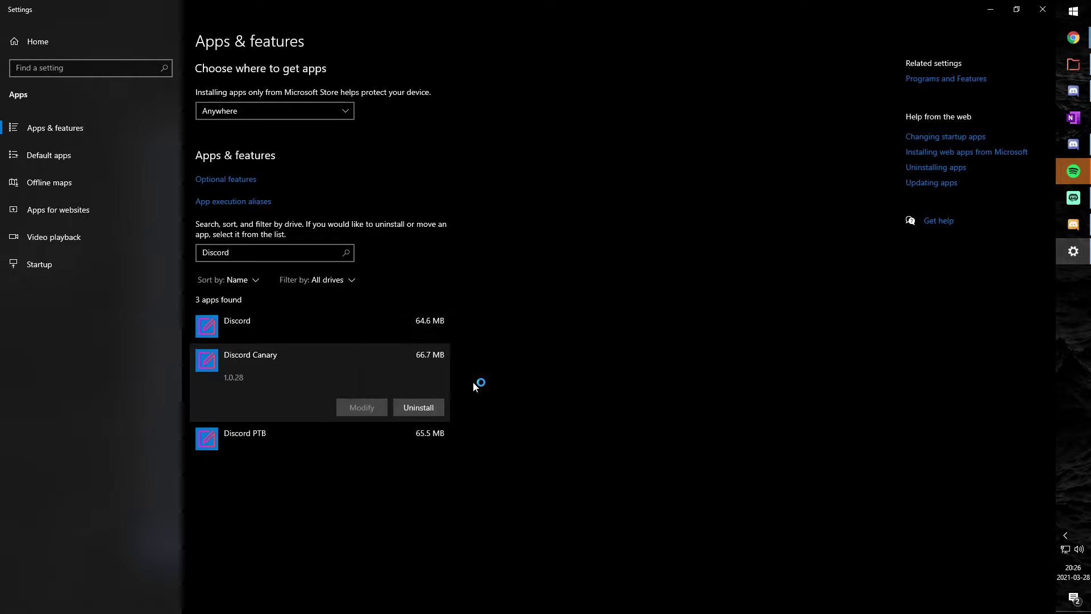